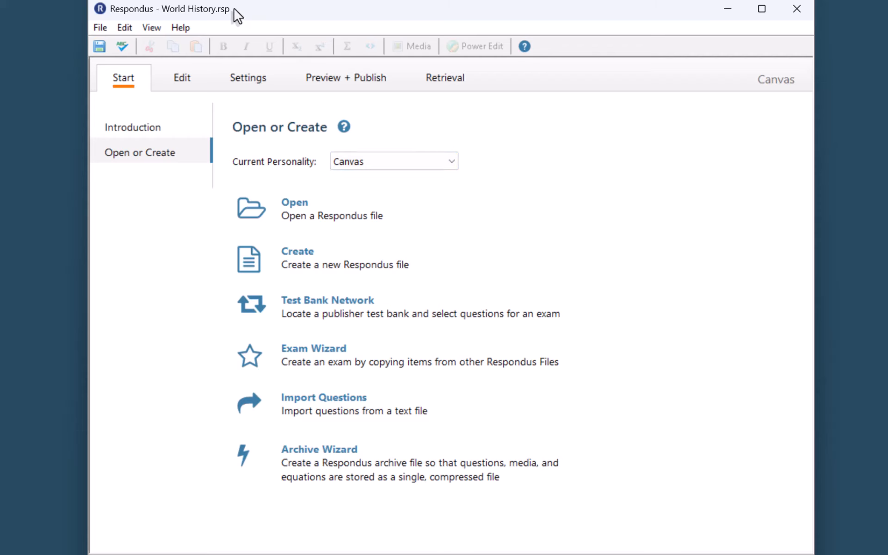
- Glance at the World History questions in the Edit view, then show the Canvas quiz settings
{"action": "left_click", "coordinate": [197, 77]}
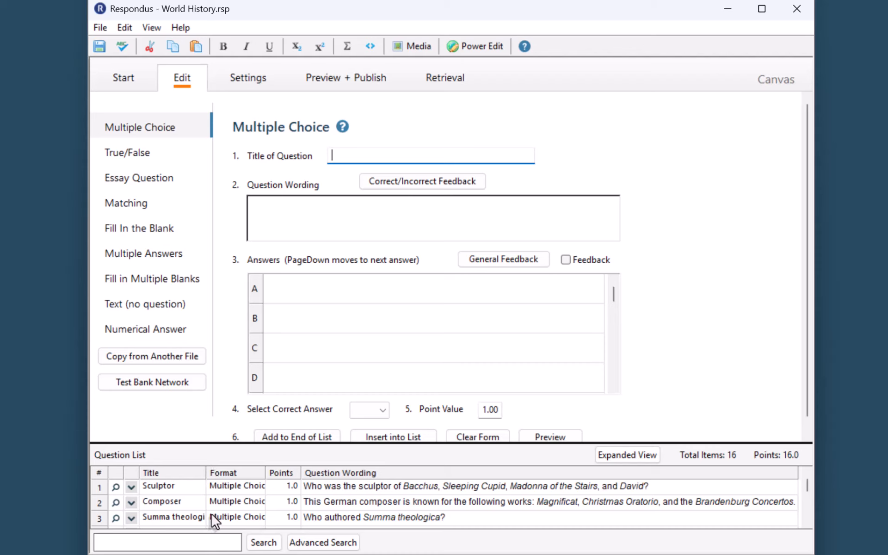
{"action": "left_click", "coordinate": [246, 79]}
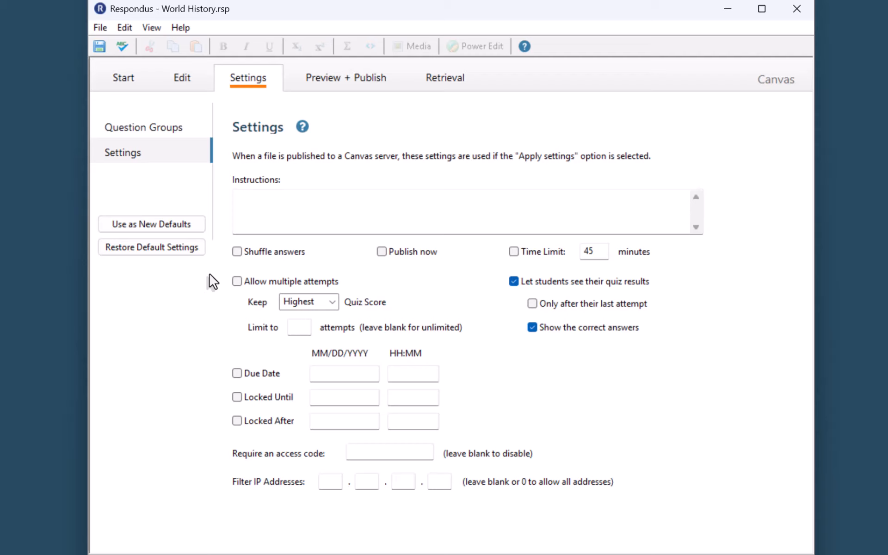
- Enable a 45-minute time limit and multiple attempts limited to two, keeping the highest score
{"action": "left_click", "coordinate": [514, 252]}
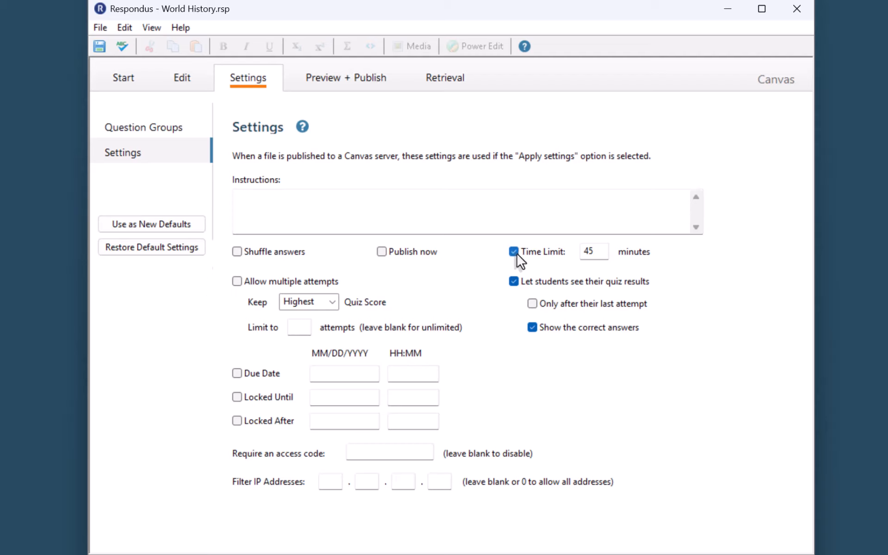
{"action": "left_click", "coordinate": [237, 282]}
{"action": "left_click", "coordinate": [305, 329]}
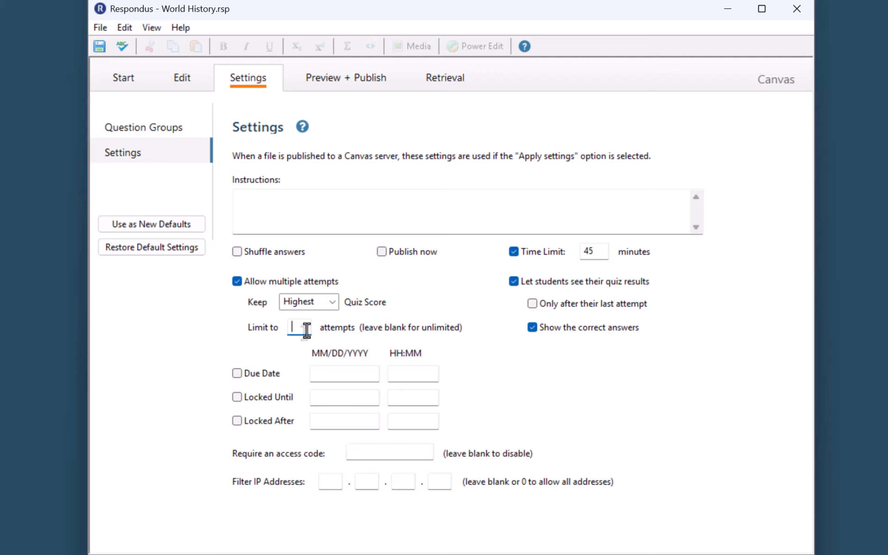
{"action": "type", "text": "3"}
{"action": "left_click", "coordinate": [332, 303]}
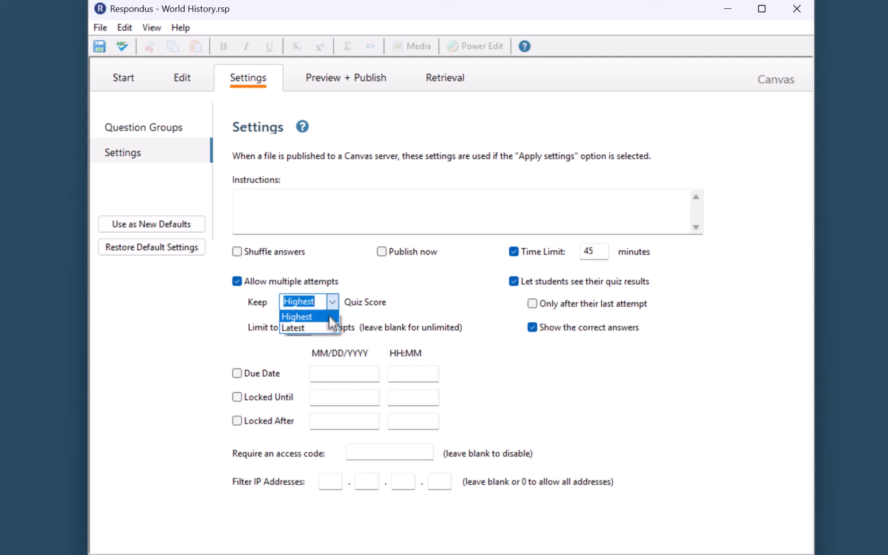
{"action": "left_click", "coordinate": [329, 319]}
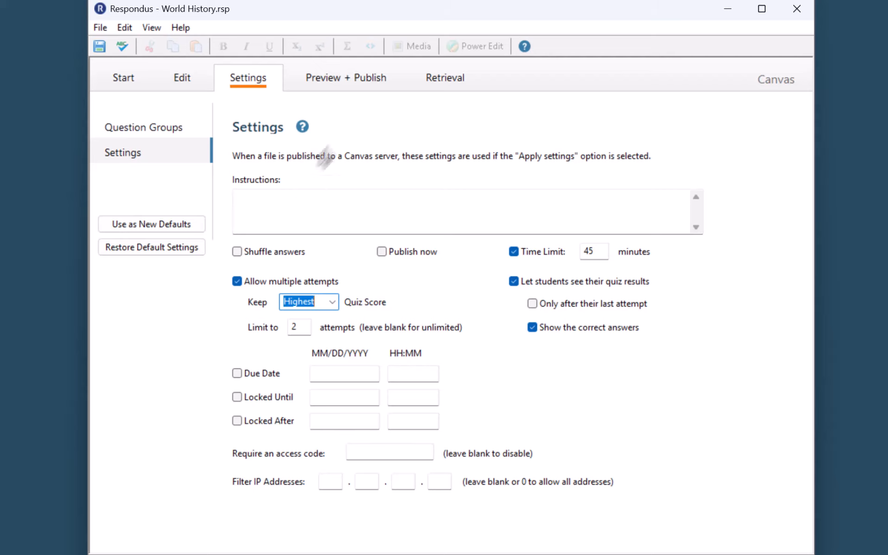
{"action": "left_click", "coordinate": [388, 72]}
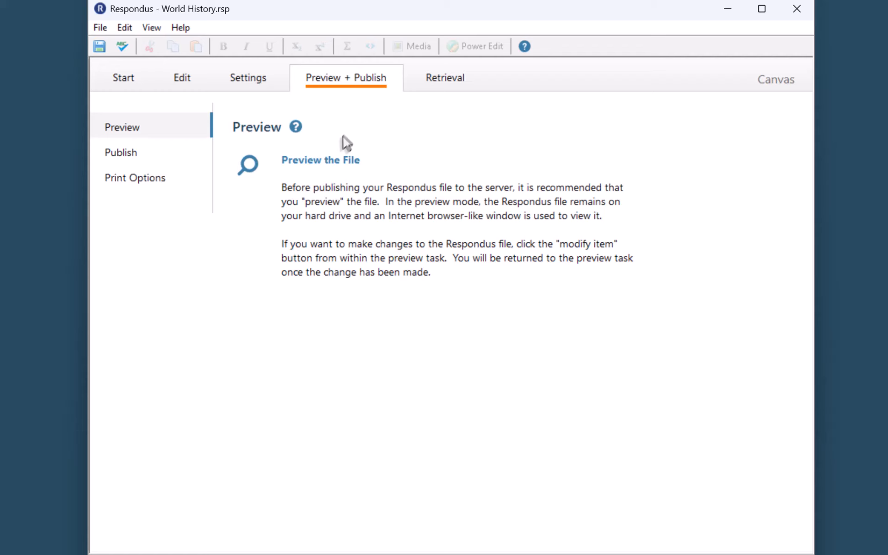
- Preview the quiz through question 9, close the preview, and show the Publish to Canvas page
{"action": "left_click", "coordinate": [331, 172]}
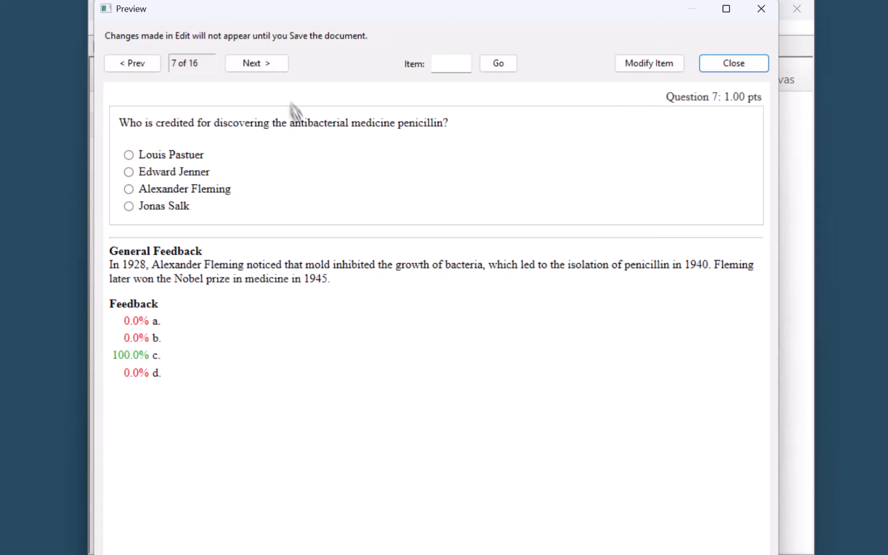
{"action": "left_click", "coordinate": [272, 65]}
{"action": "left_click", "coordinate": [273, 68]}
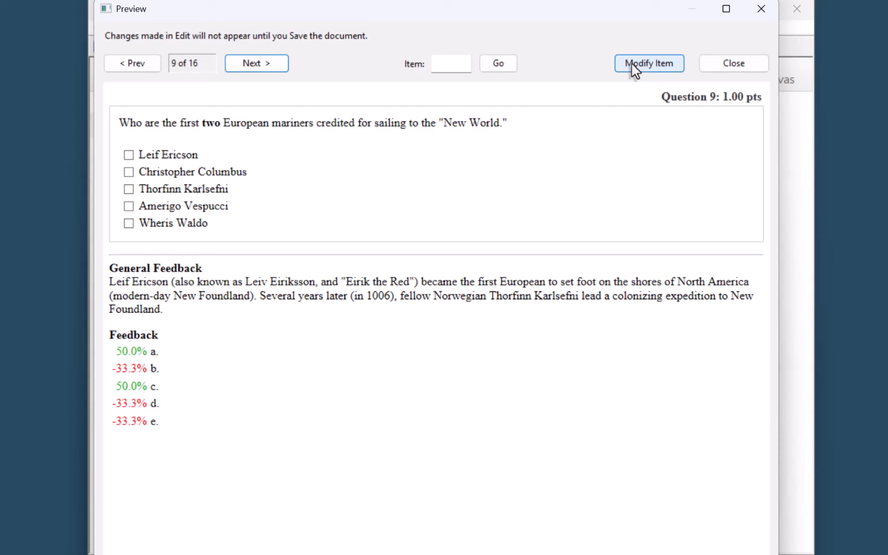
{"action": "left_click", "coordinate": [740, 64]}
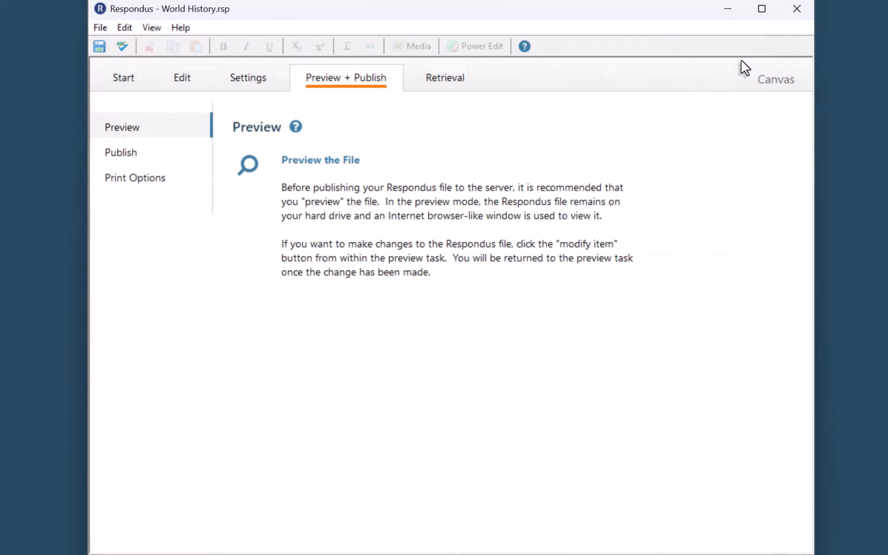
{"action": "left_click", "coordinate": [131, 149]}
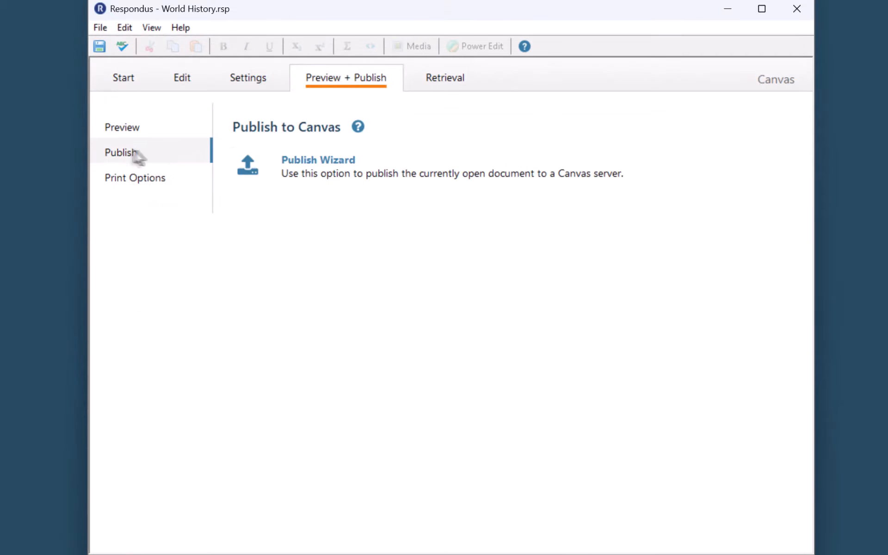
- Start the Publish Wizard with New Quizzes and choose '- add new server -' from the Canvas Server list
{"action": "left_click", "coordinate": [336, 169]}
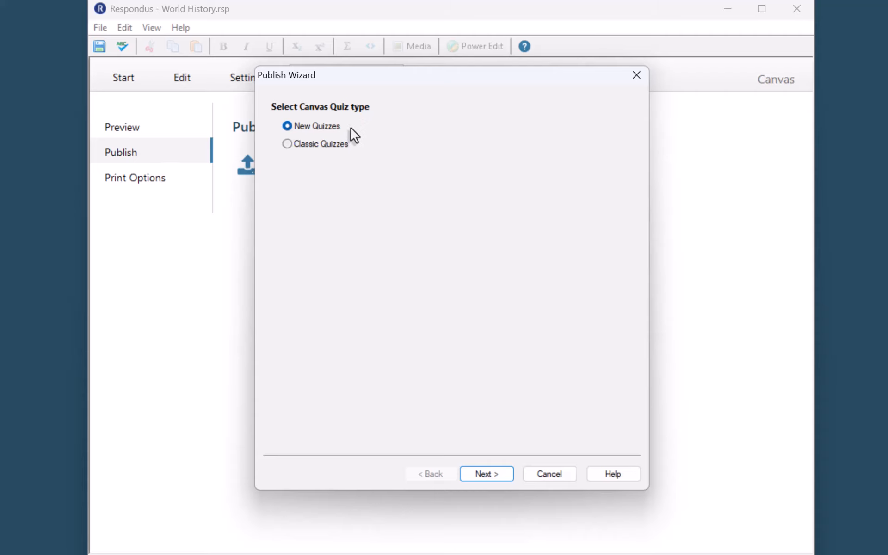
{"action": "left_click", "coordinate": [474, 478]}
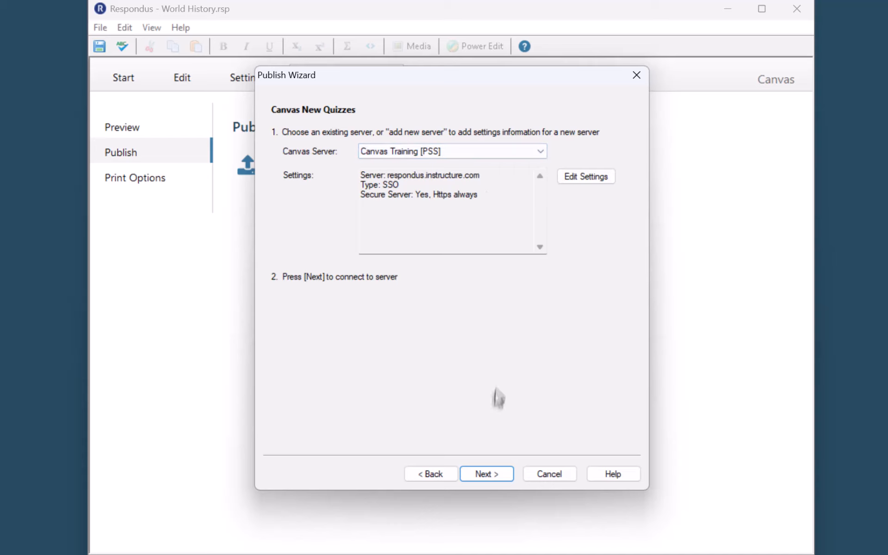
{"action": "left_click", "coordinate": [478, 158]}
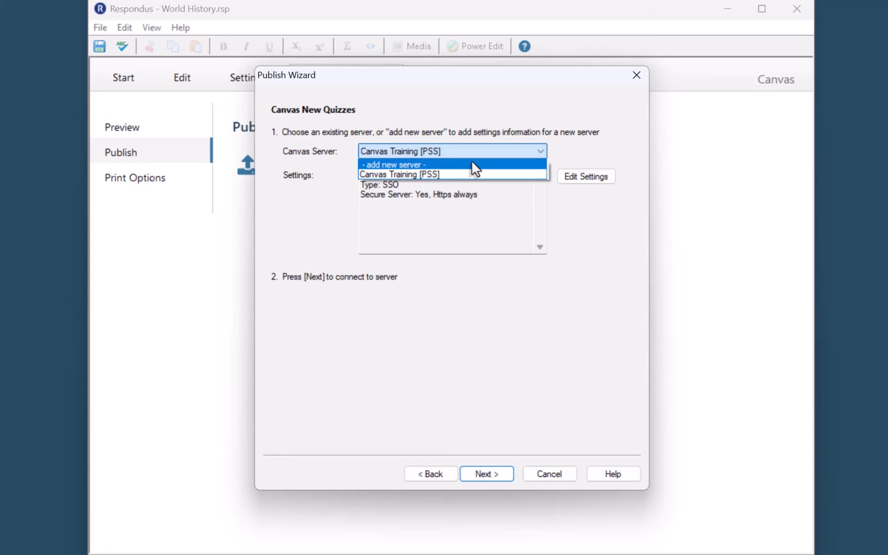
{"action": "left_click", "coordinate": [476, 165]}
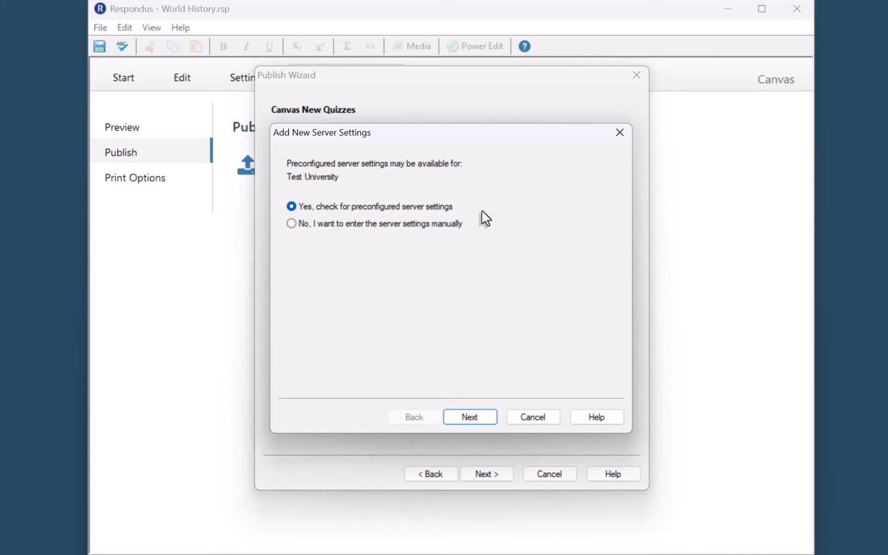
- Enter server settings manually, pasting the Canvas course address to derive the server URL
{"action": "left_click", "coordinate": [392, 225]}
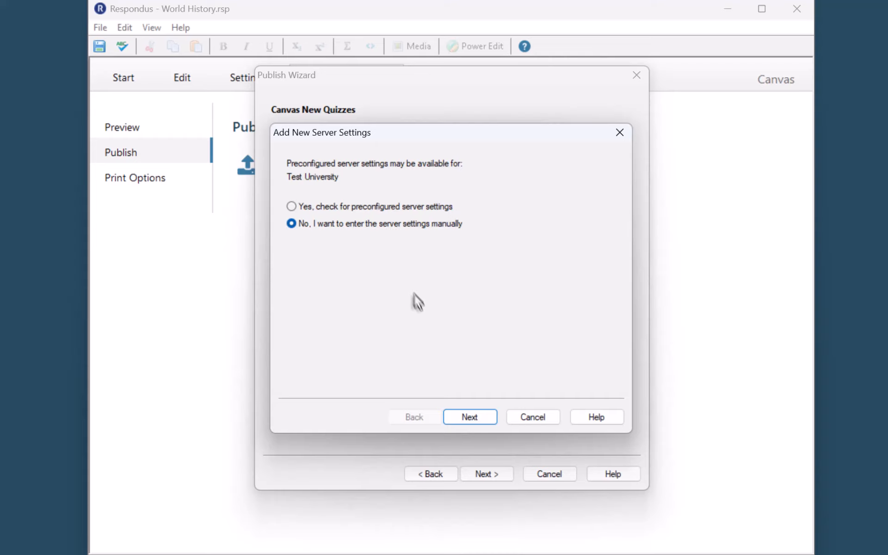
{"action": "left_click", "coordinate": [477, 420]}
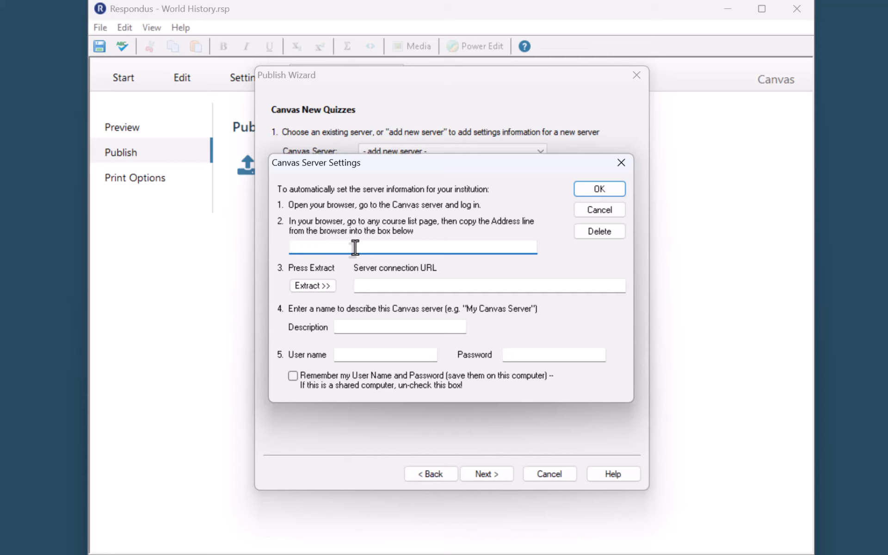
{"action": "type", "text": "https://respondus.instructure.com/courses/3057488"}
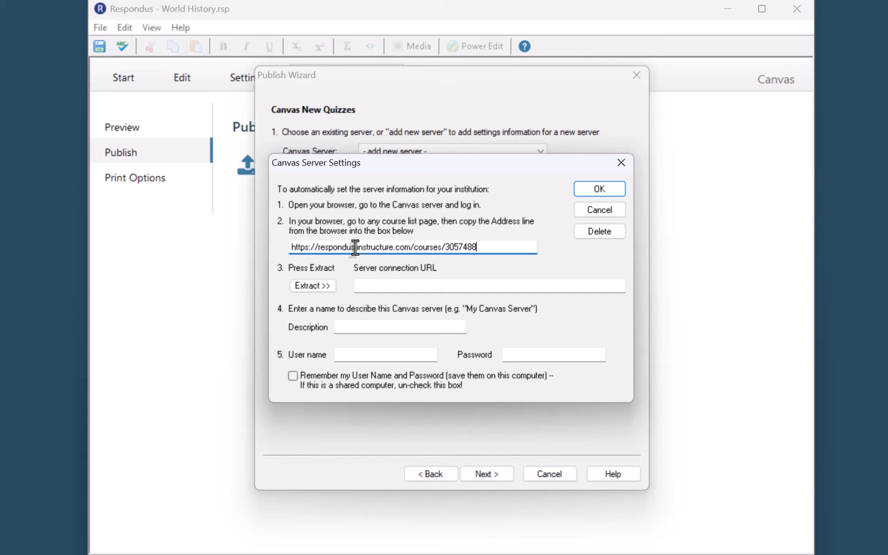
{"action": "left_click", "coordinate": [319, 286]}
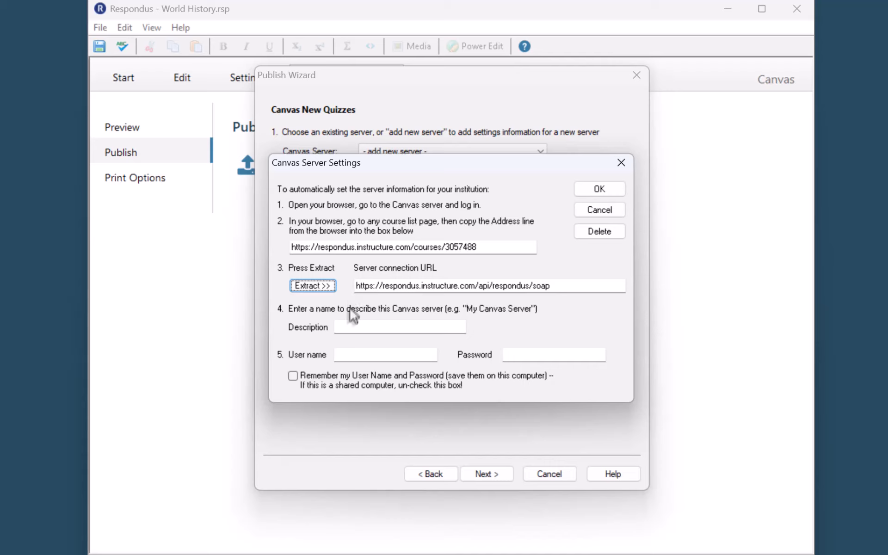
- Name the server 'My Canvas Courses', enter the account user name and password, remember them, and save
{"action": "left_click", "coordinate": [347, 326]}
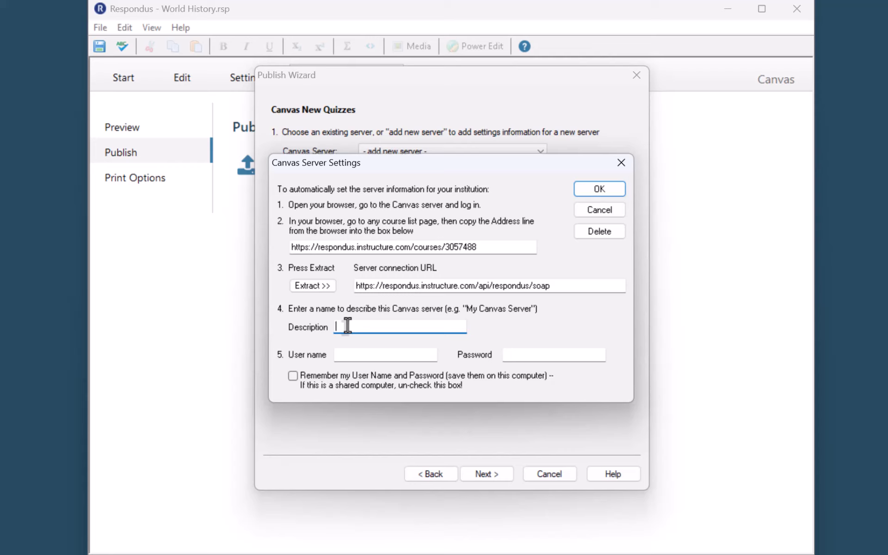
{"action": "type", "text": "My Canvas Courses"}
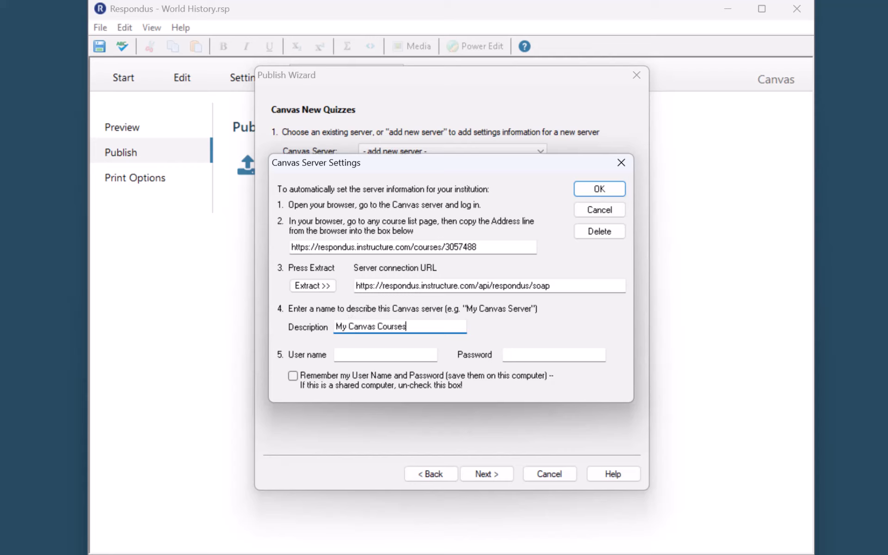
{"action": "key", "text": "Tab"}
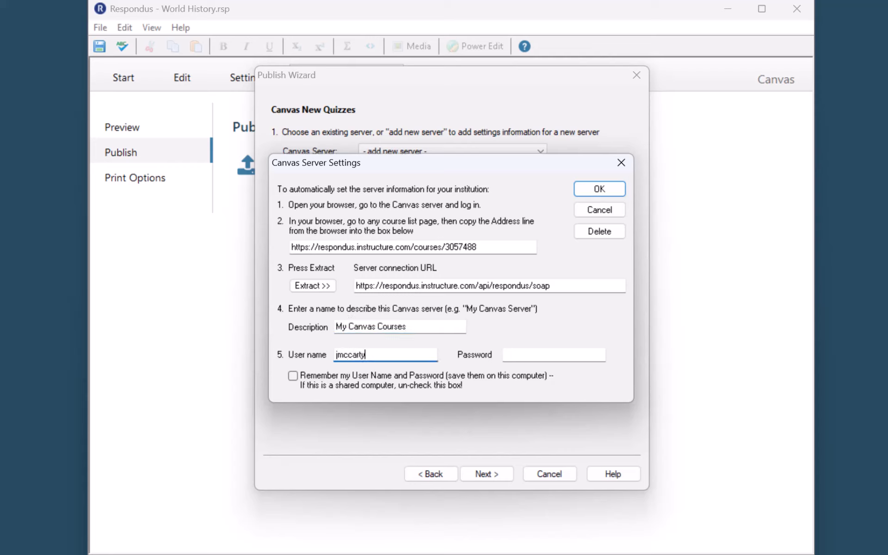
{"action": "key", "text": "Tab"}
{"action": "type", "text": "********"}
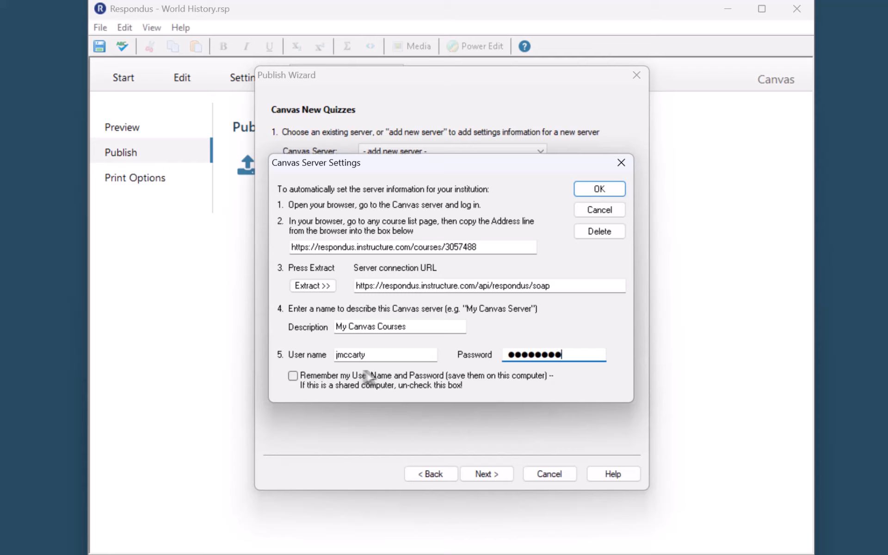
{"action": "left_click", "coordinate": [293, 375]}
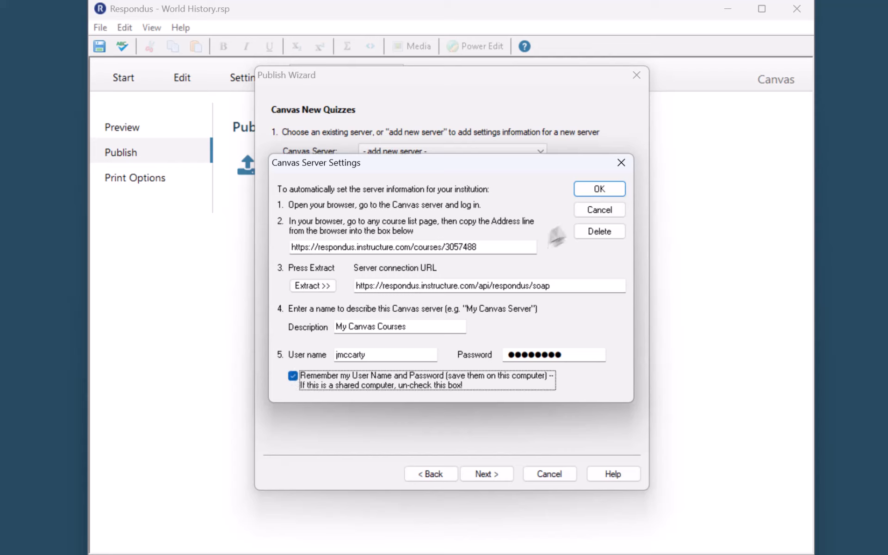
{"action": "left_click", "coordinate": [600, 190]}
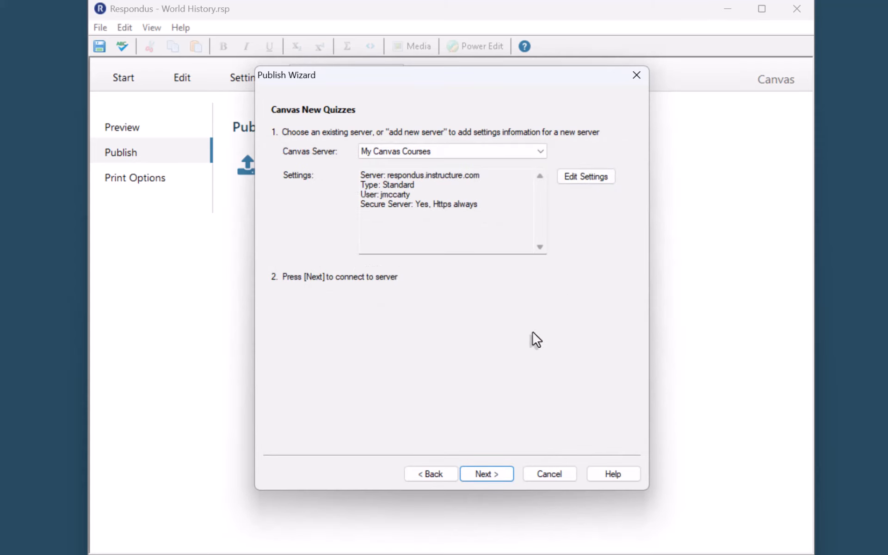
- Publish to Global History 108 as 'World History Week 1 Quiz' with Apply Settings ticked
{"action": "left_click", "coordinate": [484, 476]}
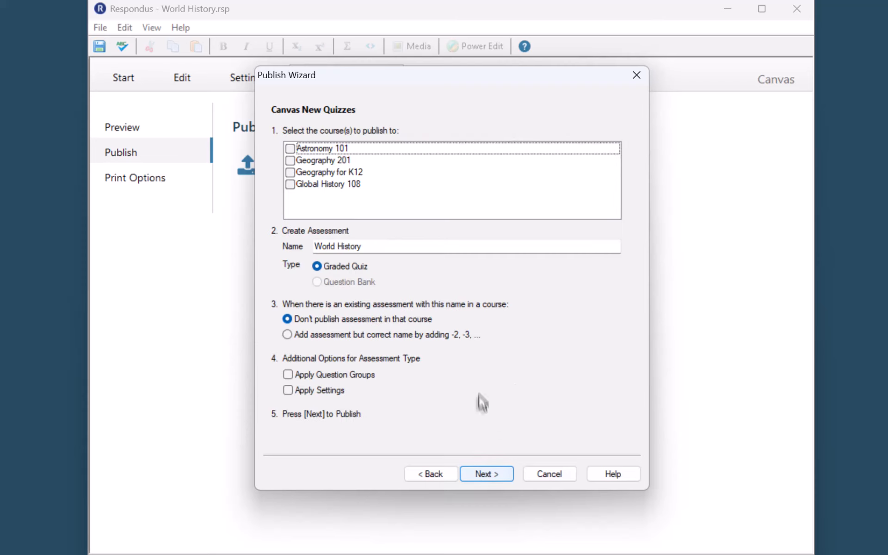
{"action": "left_click", "coordinate": [290, 184]}
{"action": "left_click", "coordinate": [375, 250]}
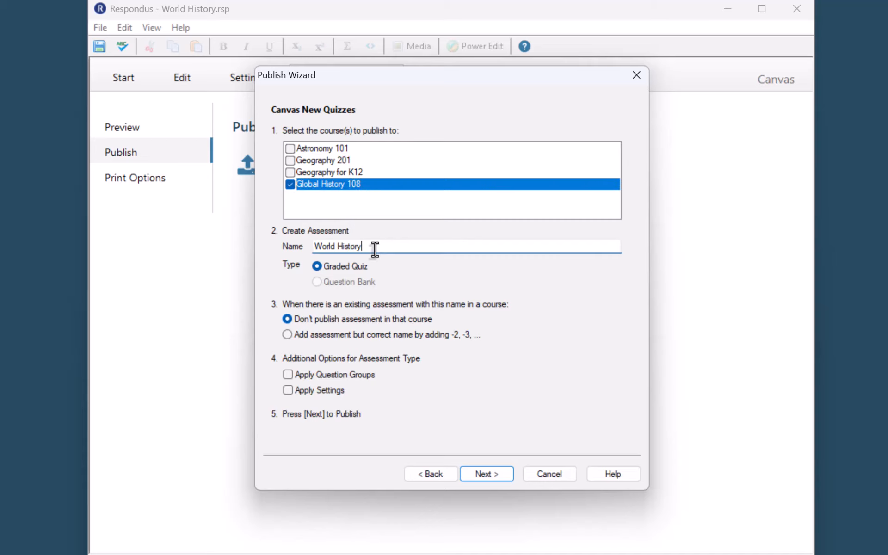
{"action": "type", "text": "Week 1 Quiz"}
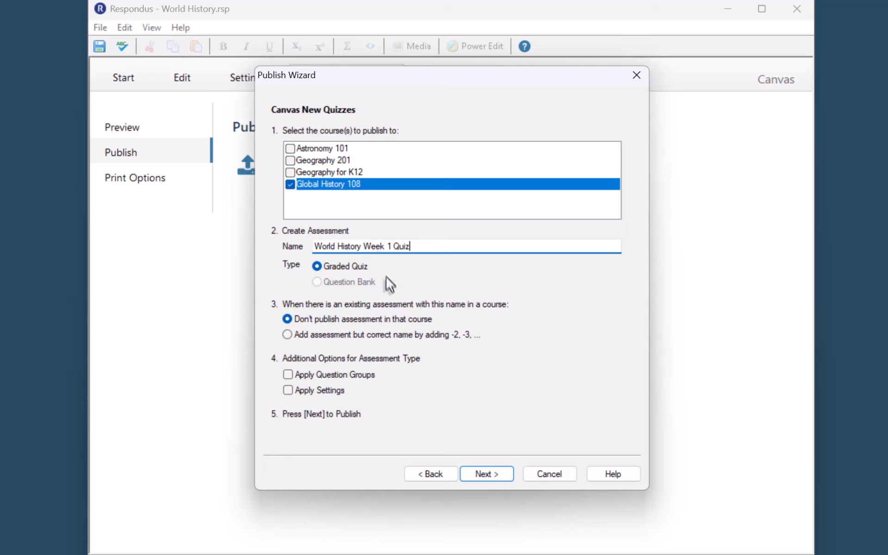
{"action": "left_click", "coordinate": [288, 391]}
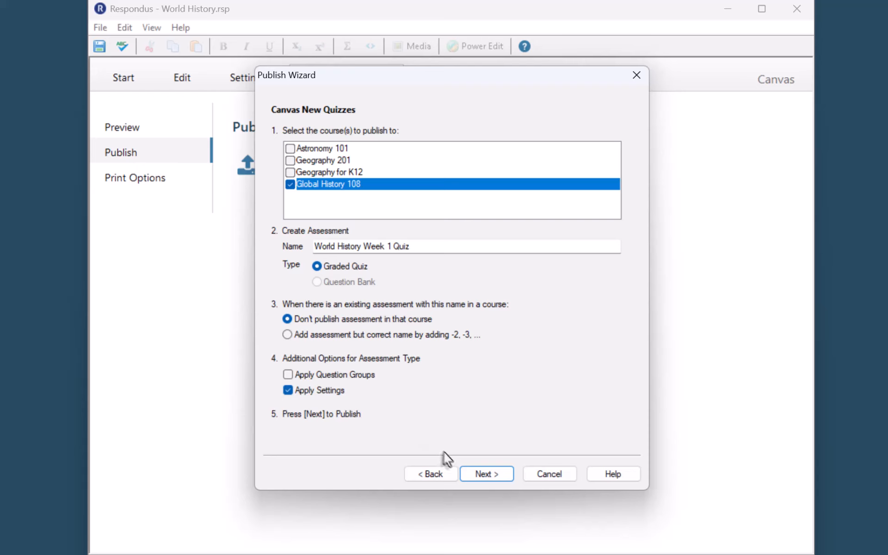
{"action": "left_click", "coordinate": [469, 478]}
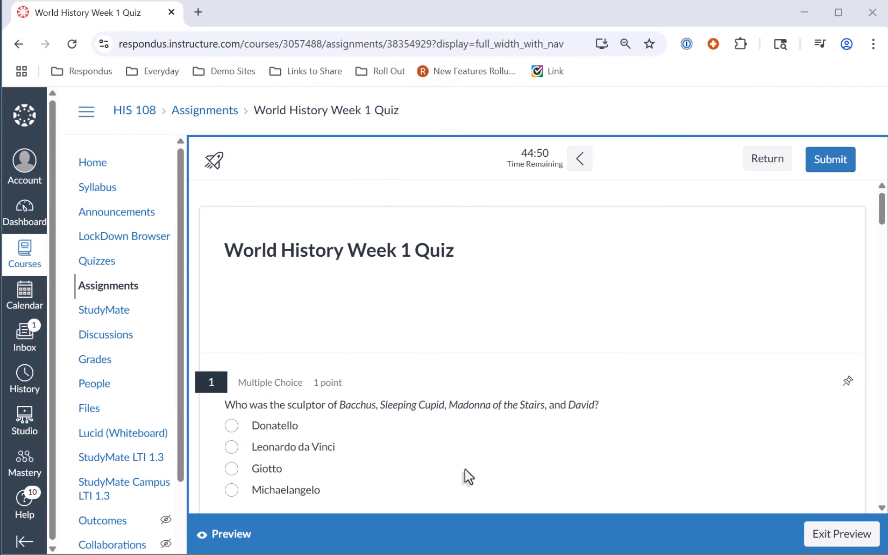
- Scroll through the timed World History Week 1 Quiz preview in Canvas down to question 8
{"action": "scroll", "coordinate": [466, 471], "scroll_direction": "down", "scroll_amount": 5}
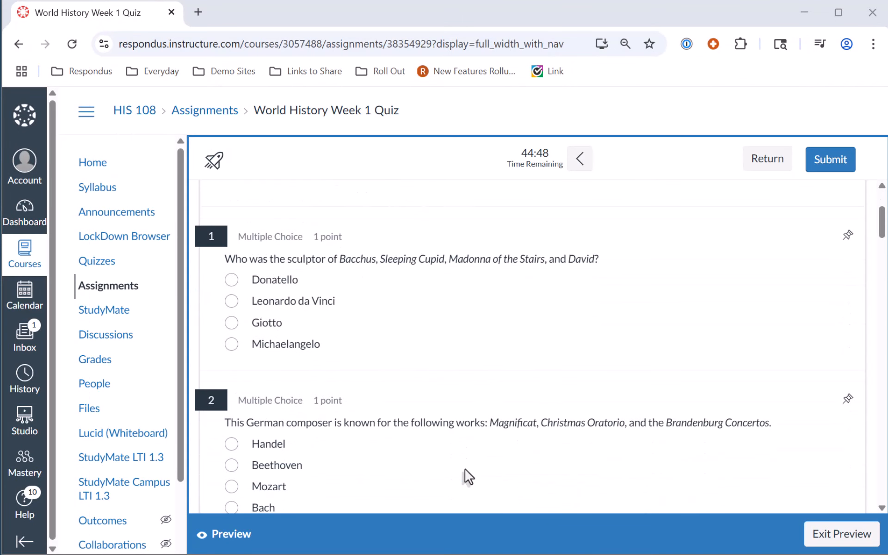
{"action": "scroll", "coordinate": [468, 476], "scroll_direction": "down", "scroll_amount": 2}
{"action": "scroll", "coordinate": [468, 477], "scroll_direction": "down", "scroll_amount": 2}
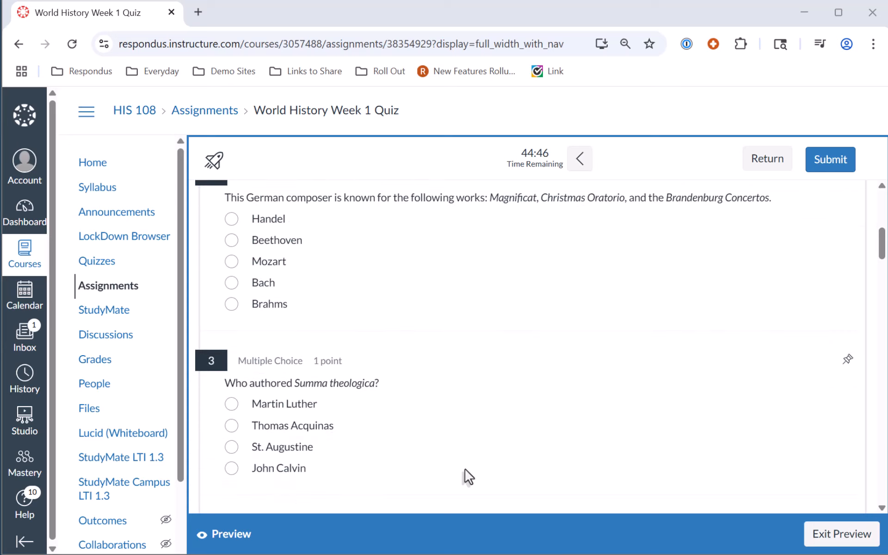
{"action": "scroll", "coordinate": [468, 477], "scroll_direction": "down", "scroll_amount": 10}
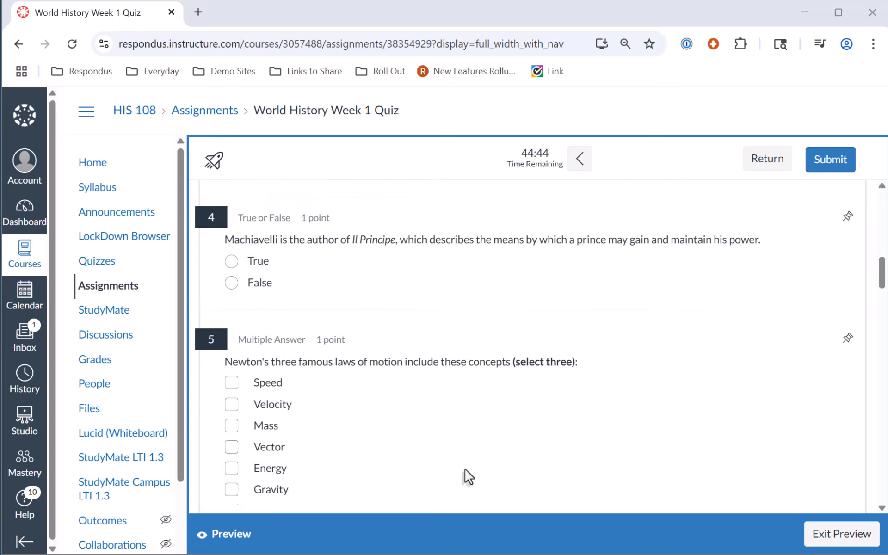
{"action": "scroll", "coordinate": [469, 477], "scroll_direction": "down", "scroll_amount": 6}
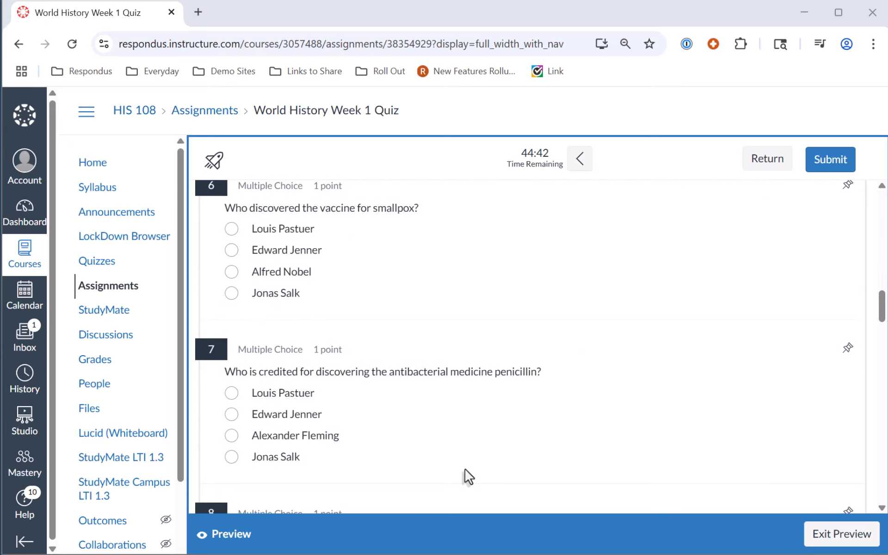
{"action": "scroll", "coordinate": [468, 477], "scroll_direction": "down", "scroll_amount": 2}
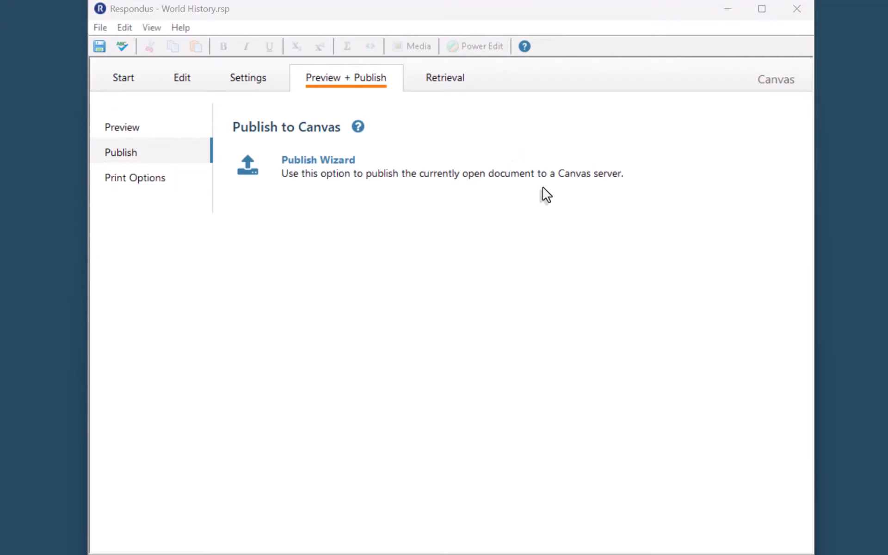
- From Print Options, start Save to File and list the available formats: Word, rich text, plain text
{"action": "left_click", "coordinate": [134, 179]}
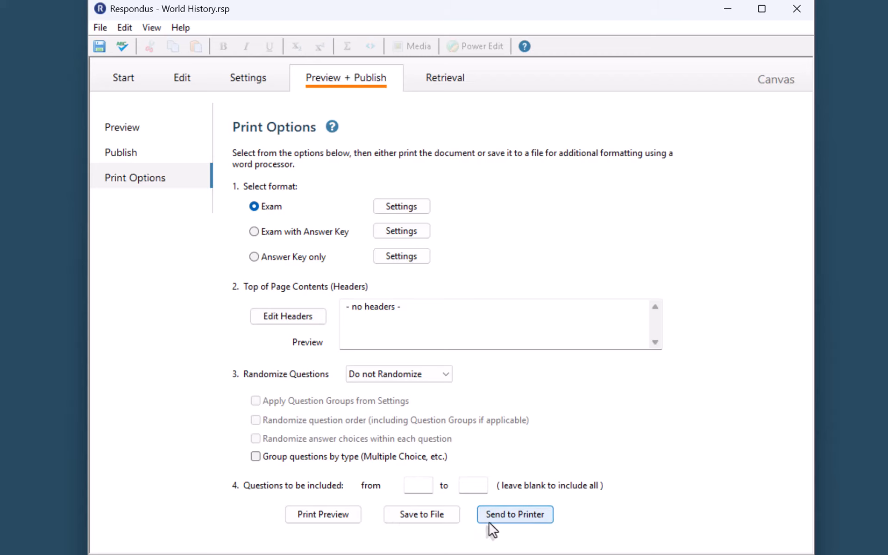
{"action": "left_click", "coordinate": [442, 527]}
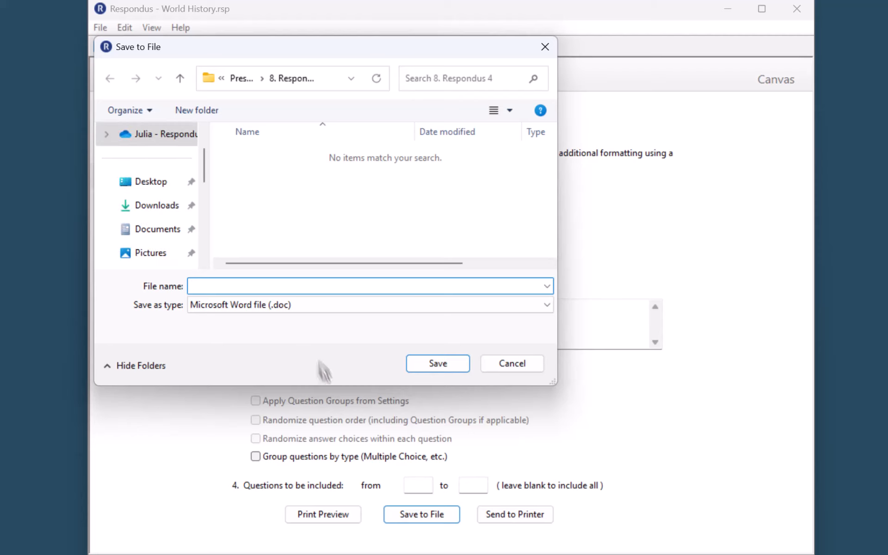
{"action": "left_click", "coordinate": [301, 310]}
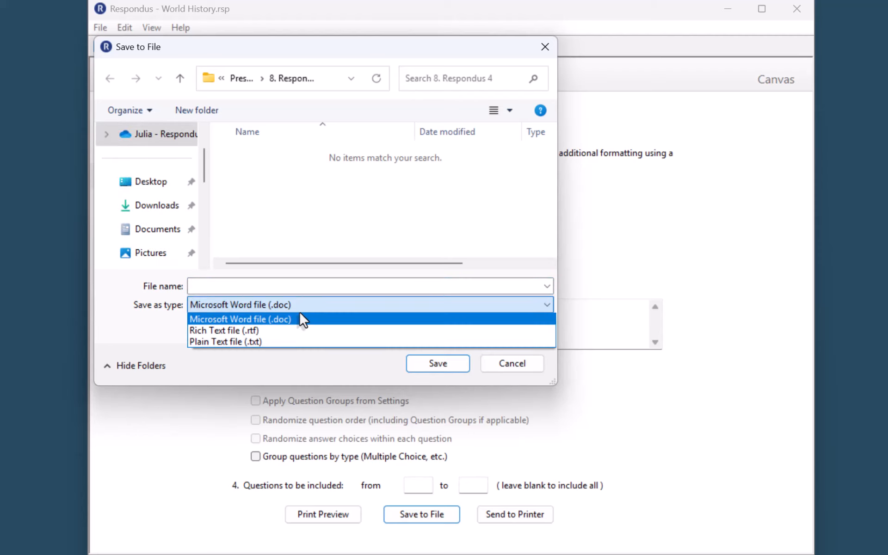